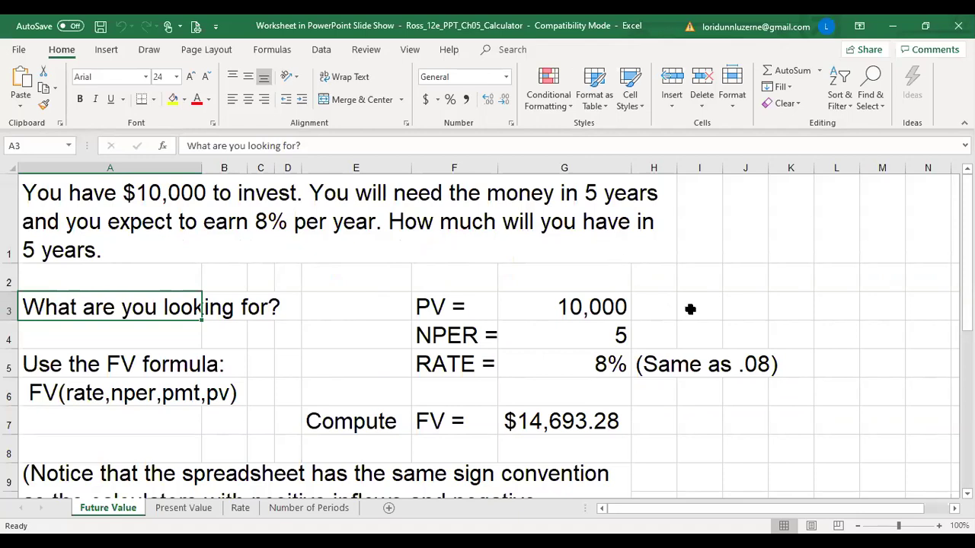
- Review the future value problem and its notes, and select the FV syntax in A6
scroll(695, 310, down, 1)
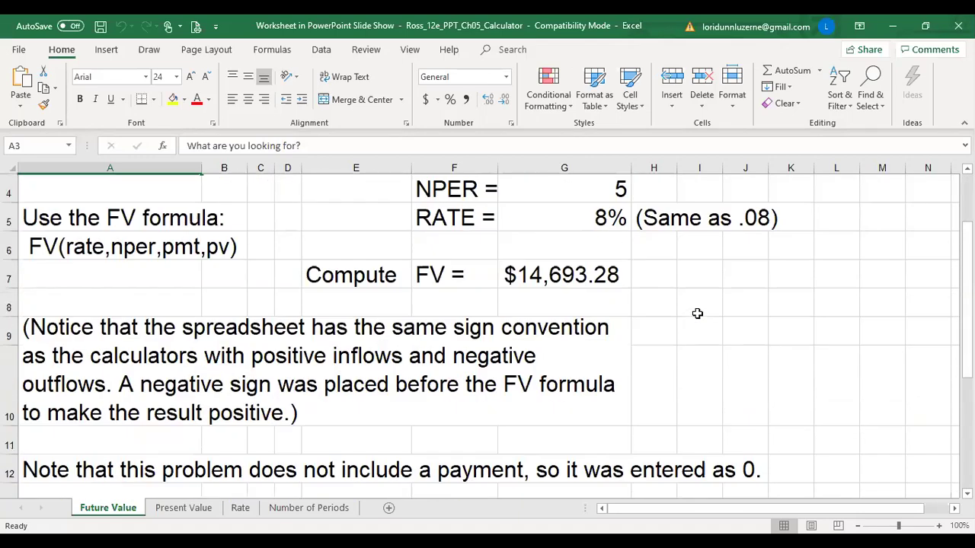
scroll(696, 311, up, 1)
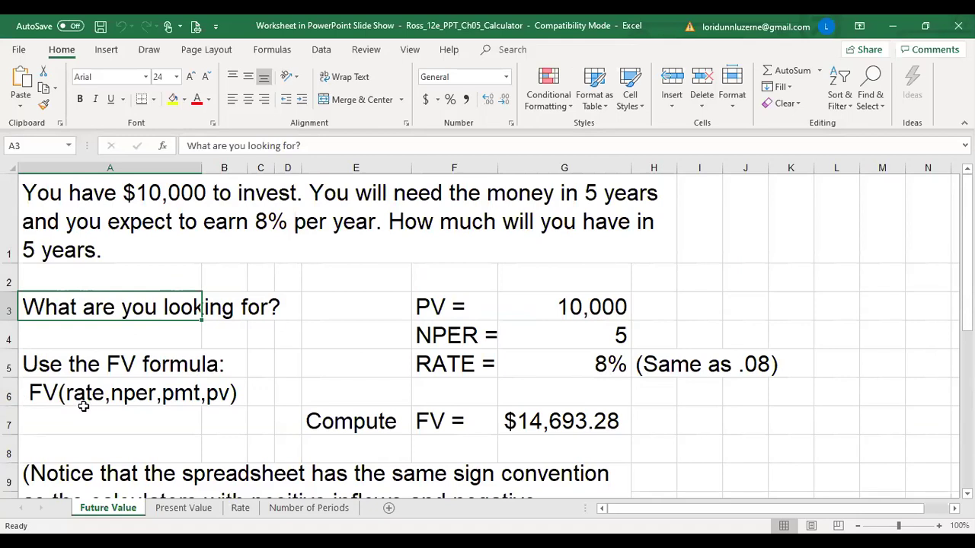
click(46, 390)
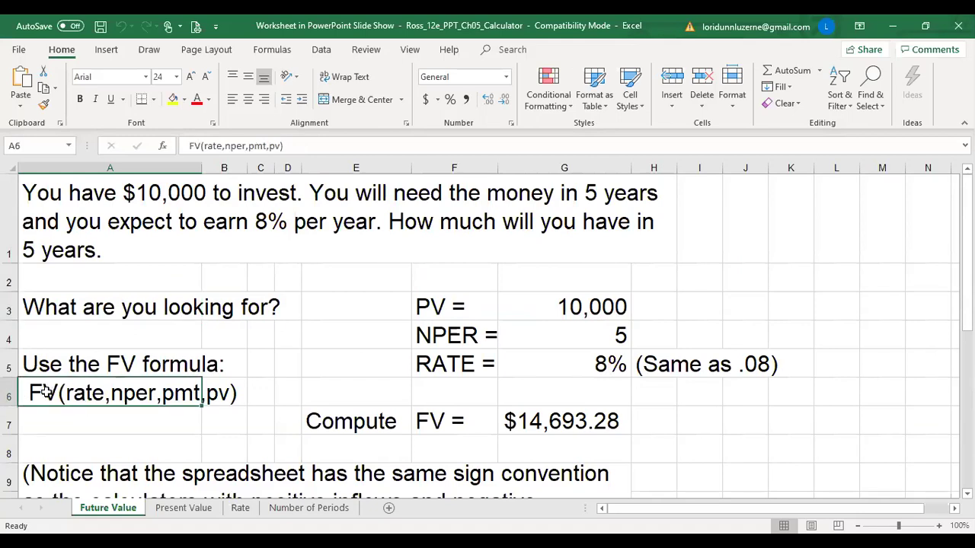
- Start inserting the financial FV function in cell G7, the computed future value
click(576, 421)
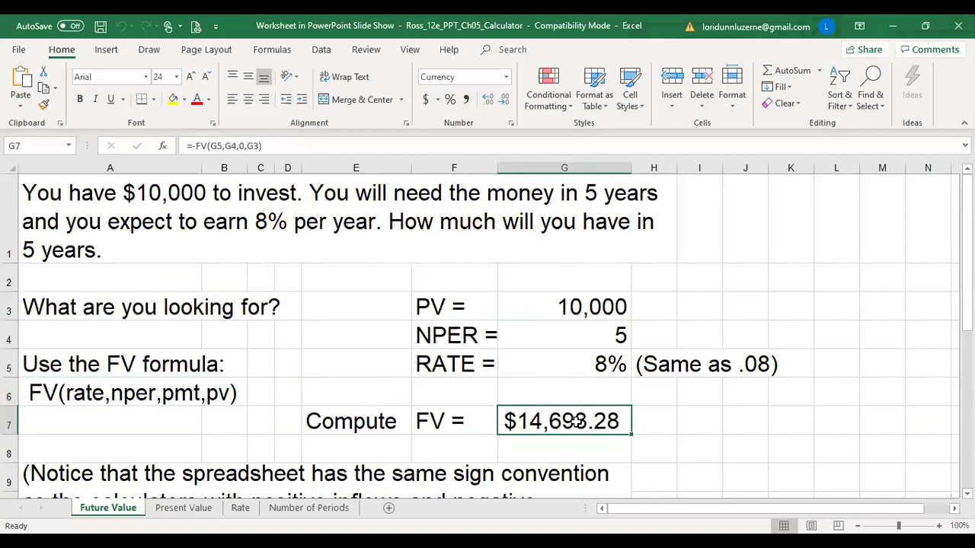
click(284, 51)
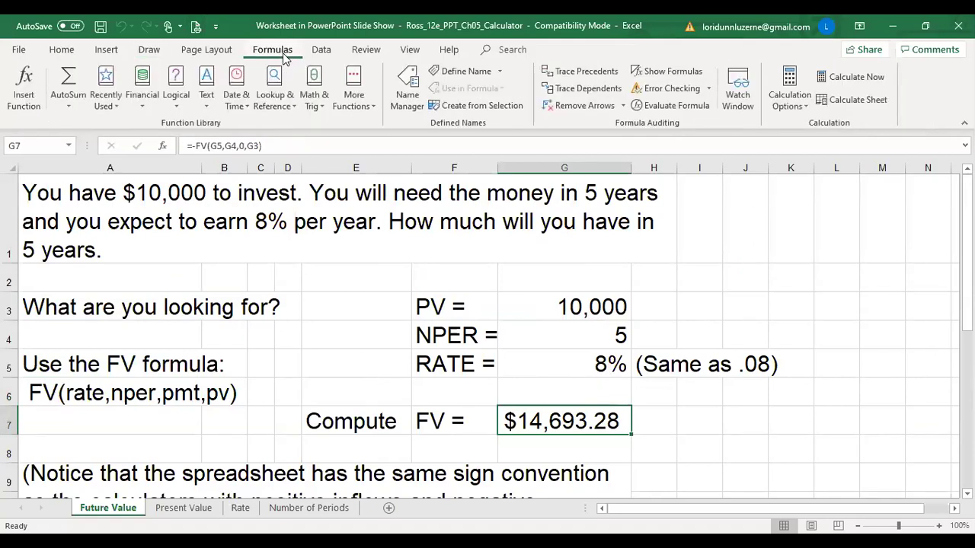
click(143, 113)
scroll(160, 224, down, 2)
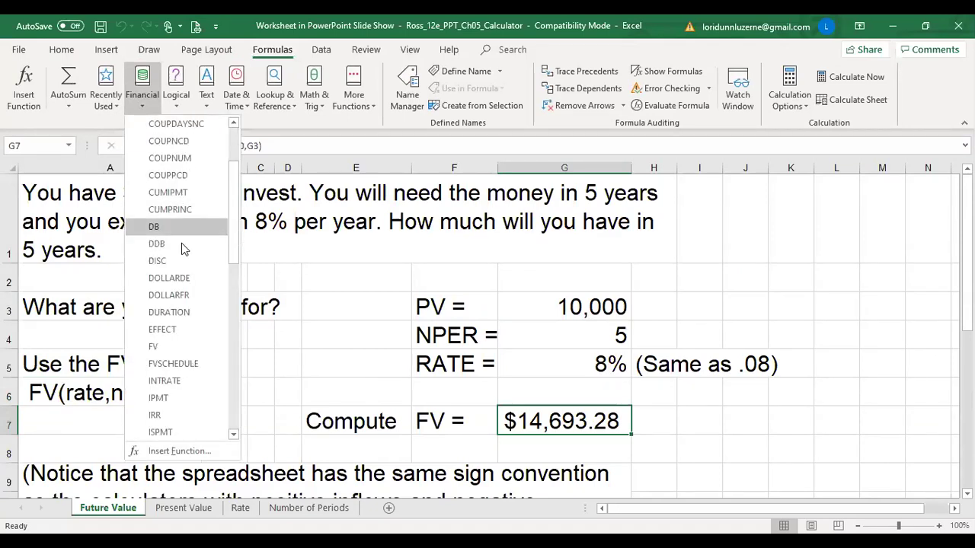
click(171, 347)
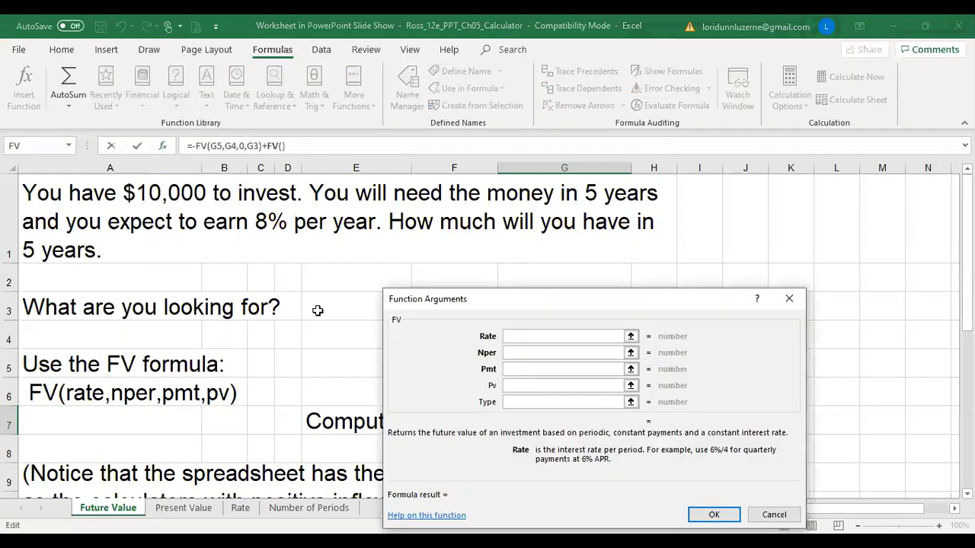
- Add the FV function to G7 with rate .08, 5 periods, an empty payment and present value 10000
text(.08)
key(Tab)
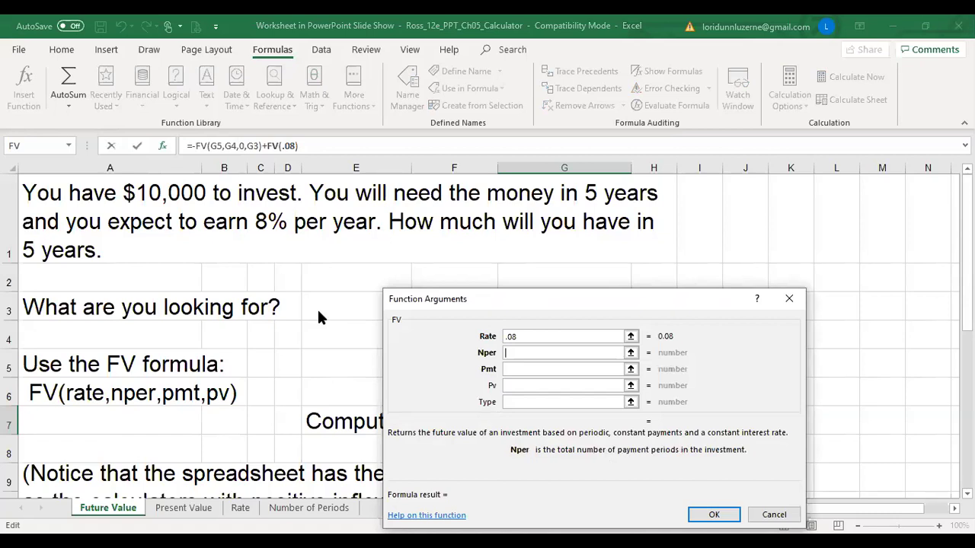
text(5)
key(Tab)
key(Tab)
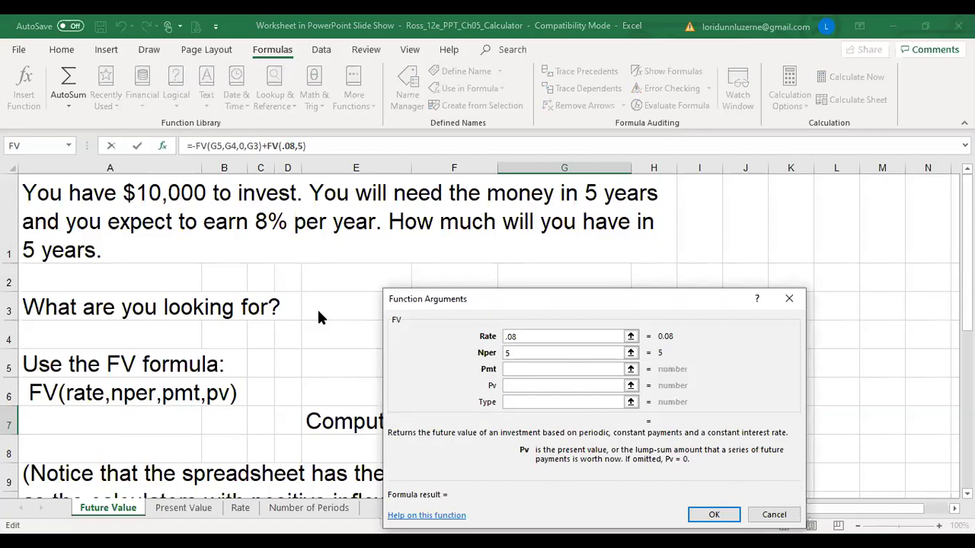
text(10000)
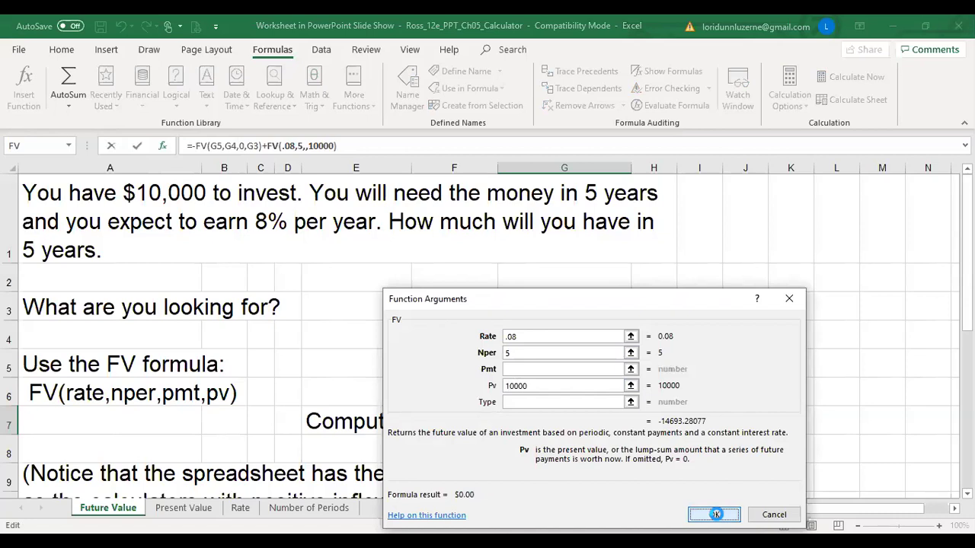
click(714, 515)
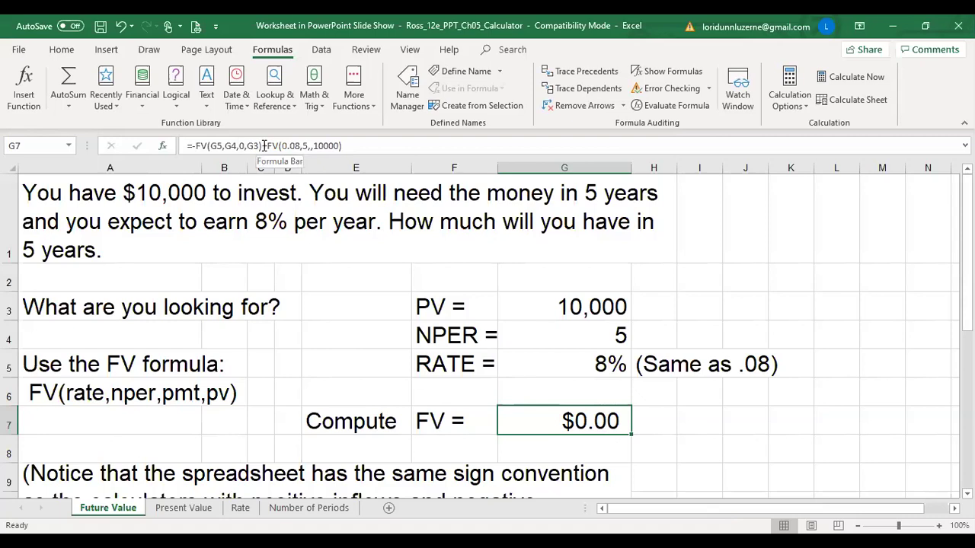
- Remove the appended +FV(0.08,5,,10000) term from the G7 formula, leaving =-FV(G5,G4,0,G3)
drag(264, 146, 372, 146)
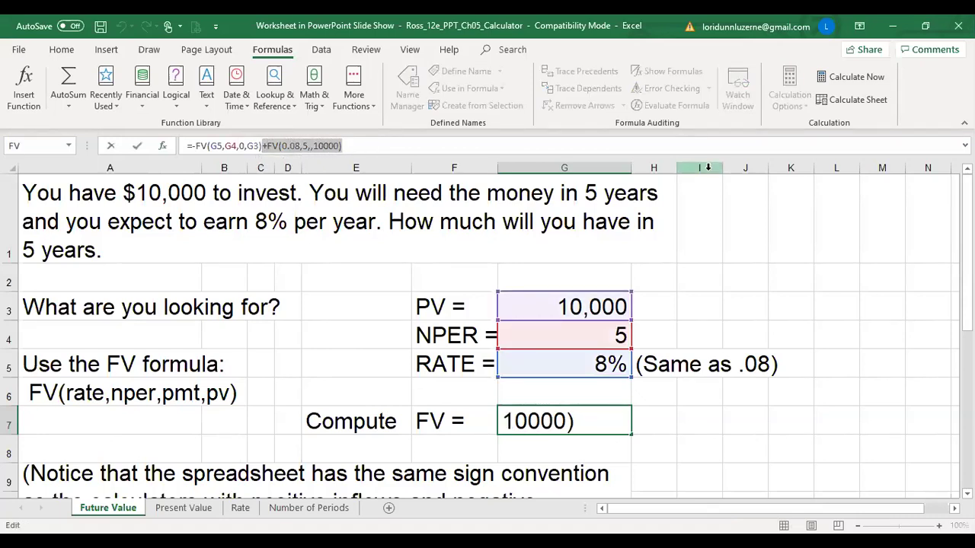
key(Delete)
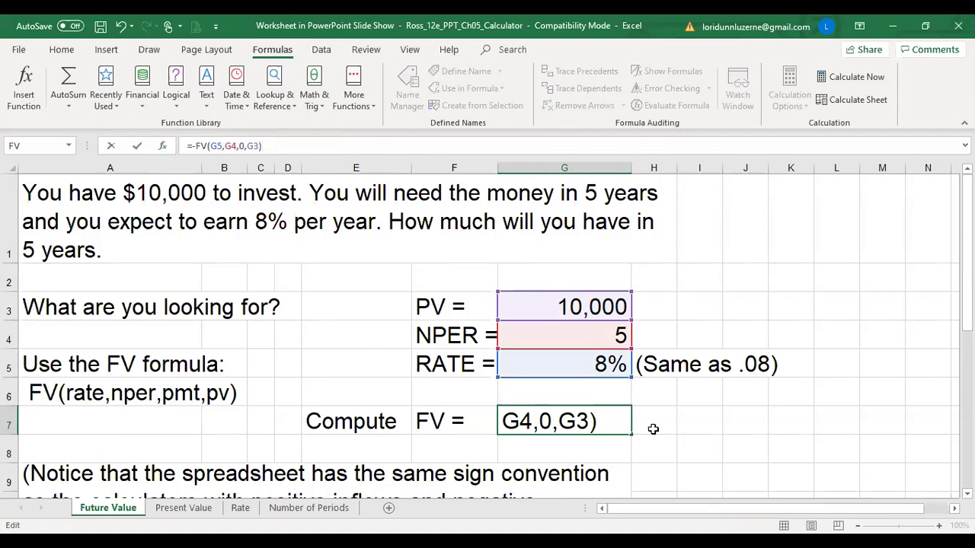
drag(556, 290, 556, 296)
key(Return)
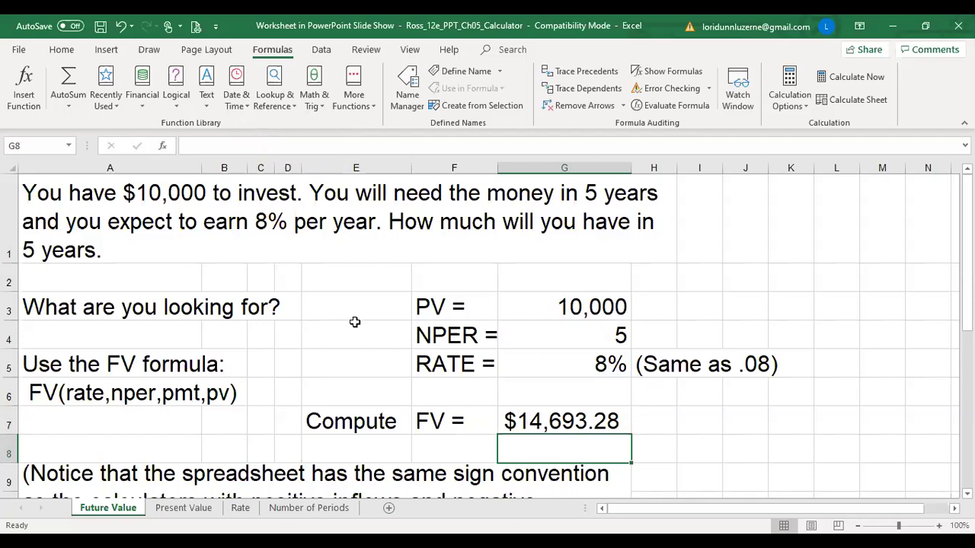
- Read the notes on sign convention and the zero payment beneath the future value calculation
scroll(369, 322, down, 2)
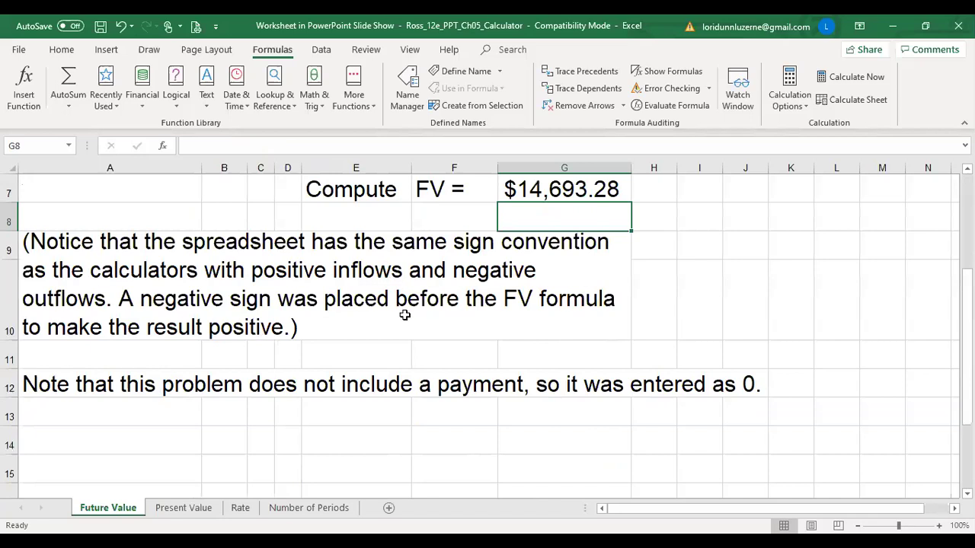
scroll(403, 313, up, 1)
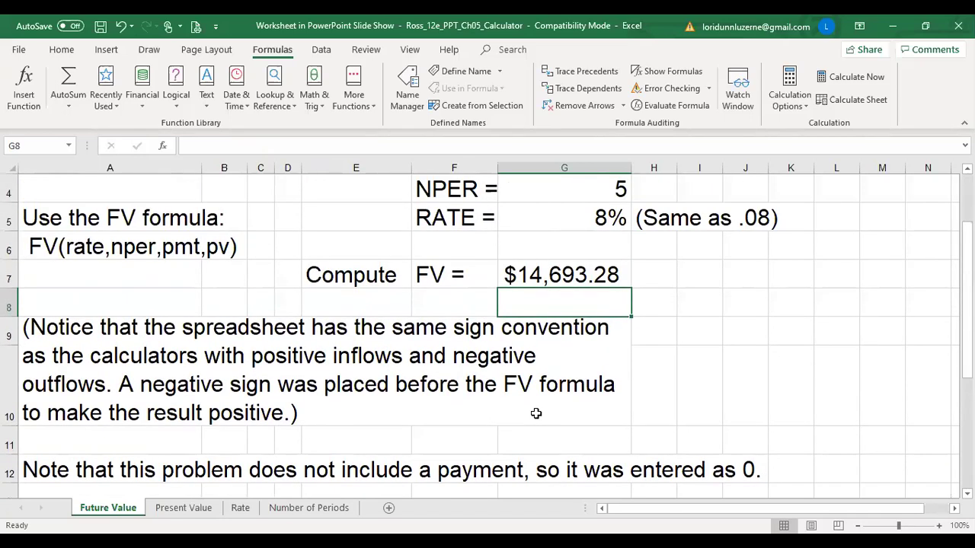
scroll(535, 411, up, 1)
scroll(536, 413, down, 2)
scroll(535, 414, down, 3)
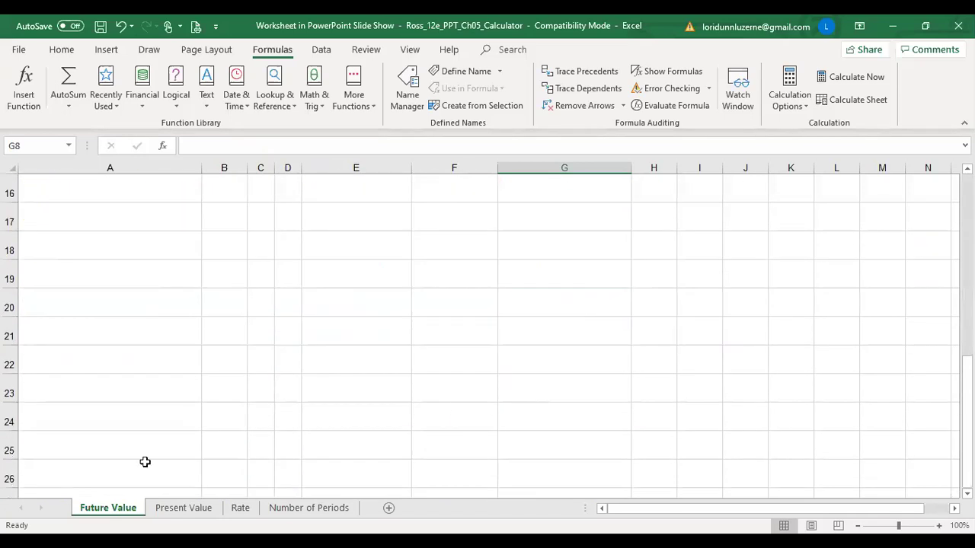
scroll(173, 435, up, 4)
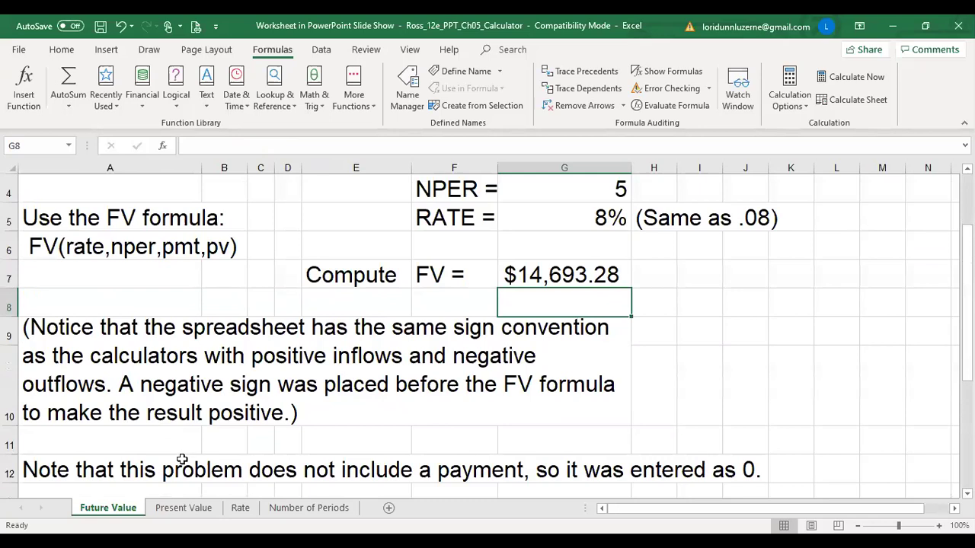
- Examine the PV formula in cell G7 of the Present Value sheet
click(184, 508)
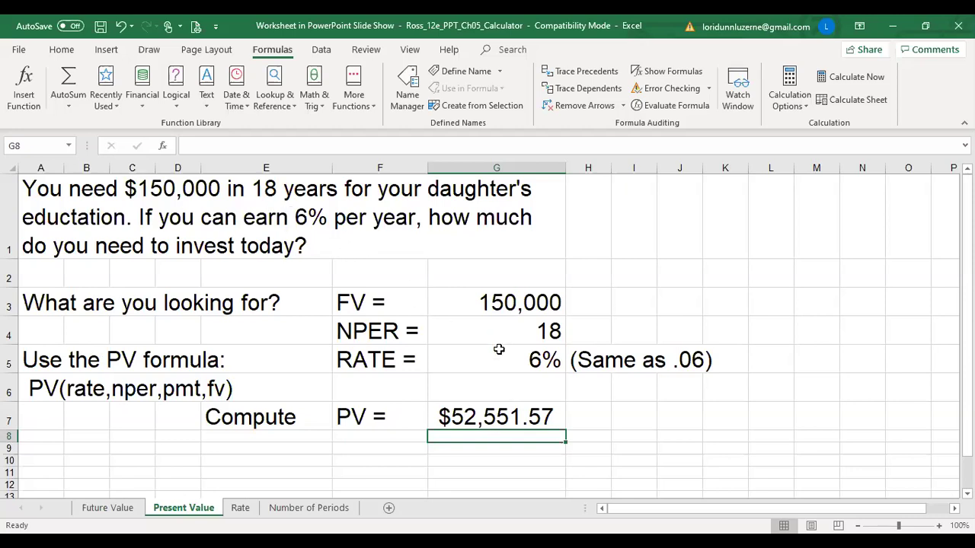
click(479, 411)
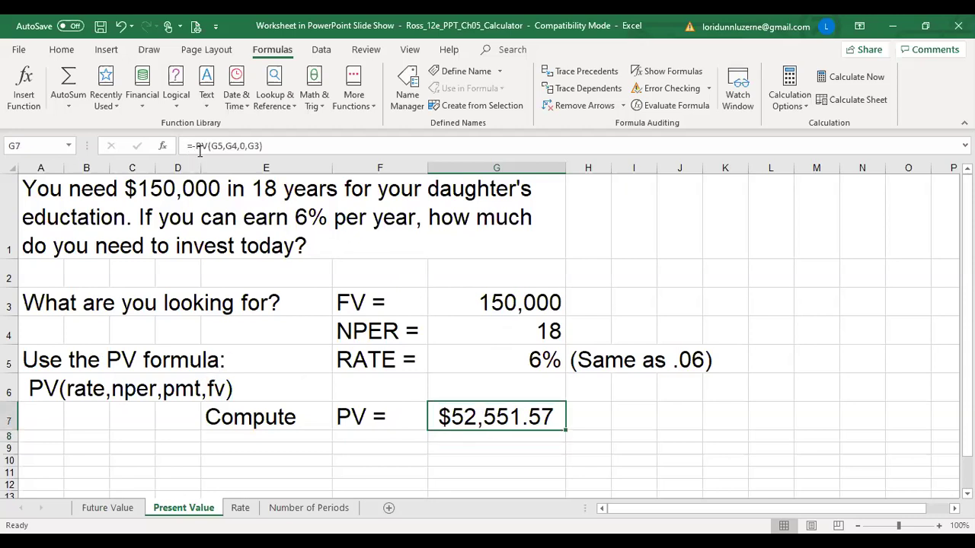
drag(185, 145, 263, 145)
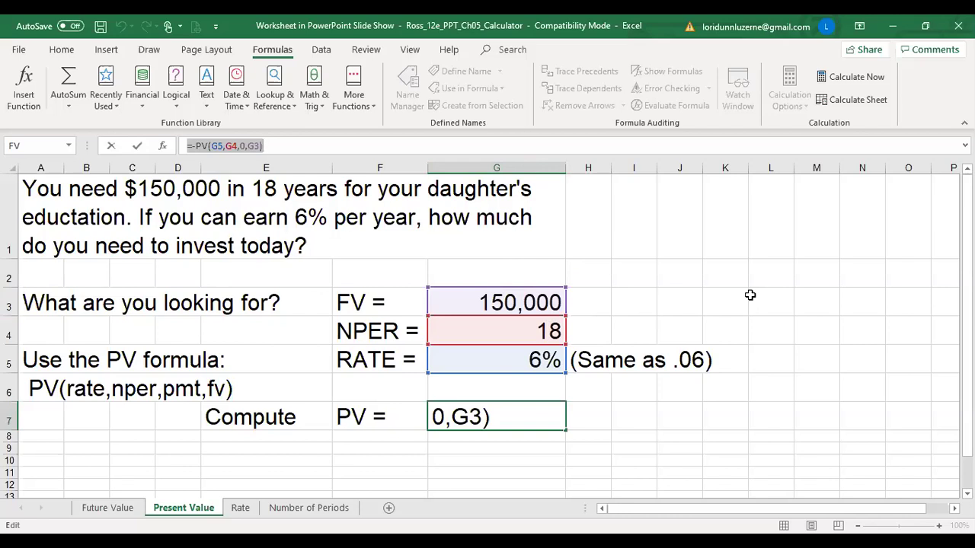
key(Return)
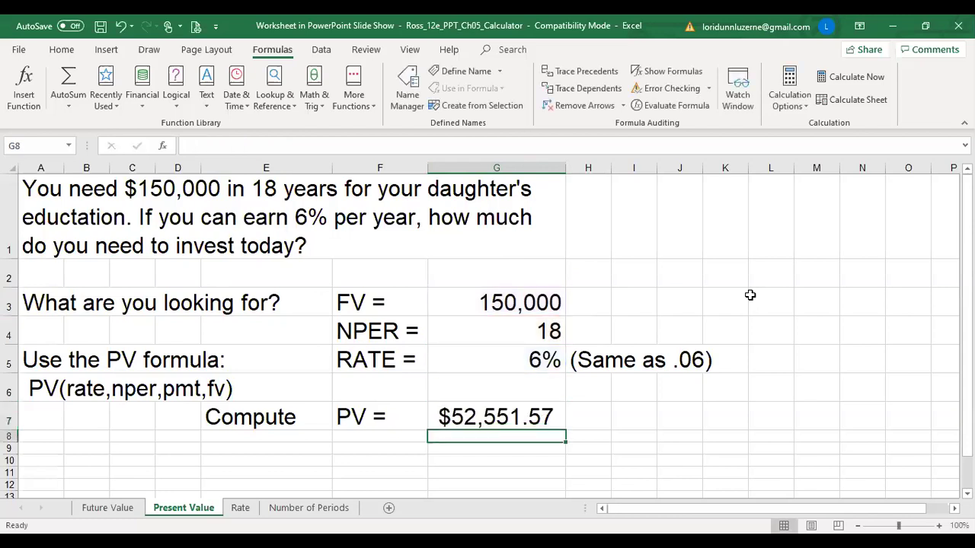
- Set the future value in G3 of the Present Value sheet to 200000
click(536, 302)
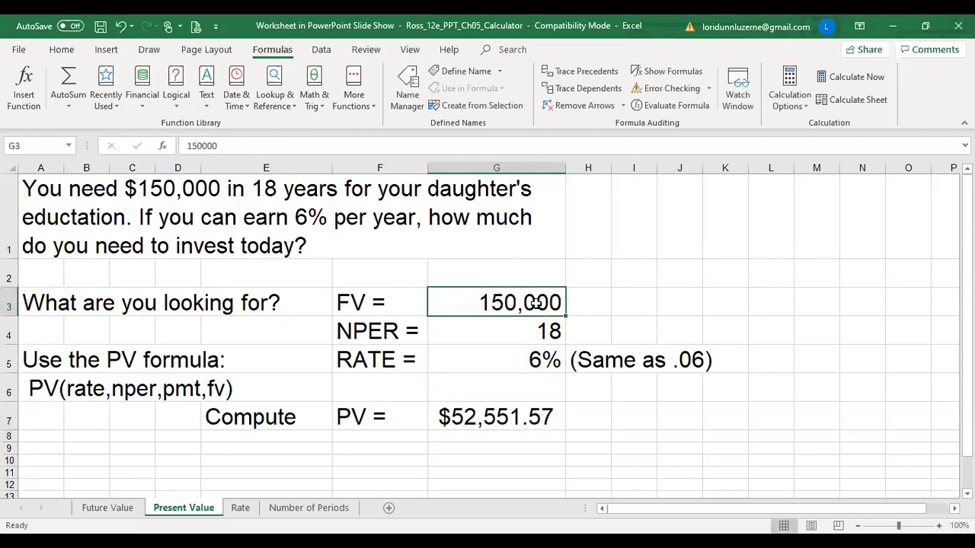
text(200000)
key(Return)
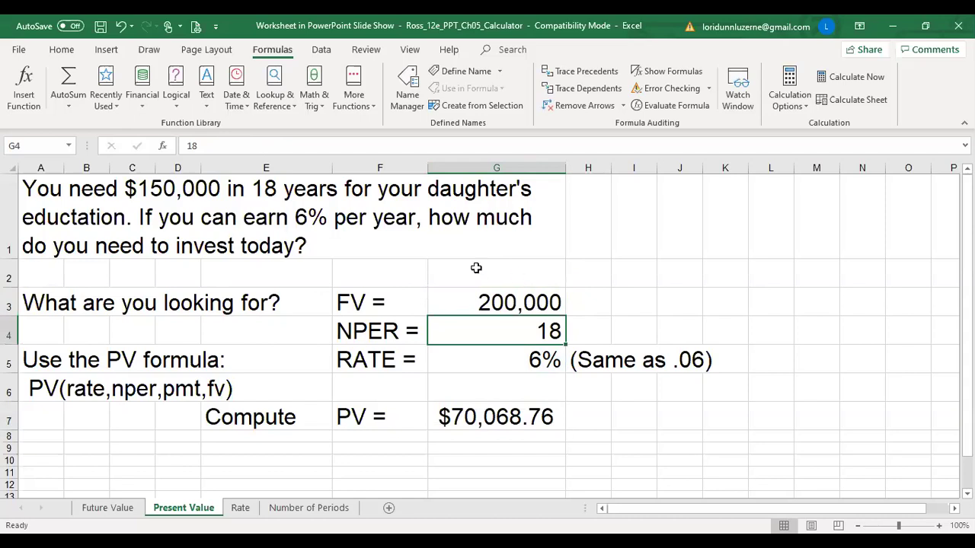
- Examine the RATE formula in G7 of the Rate sheet and its PV and FV input cells
click(241, 511)
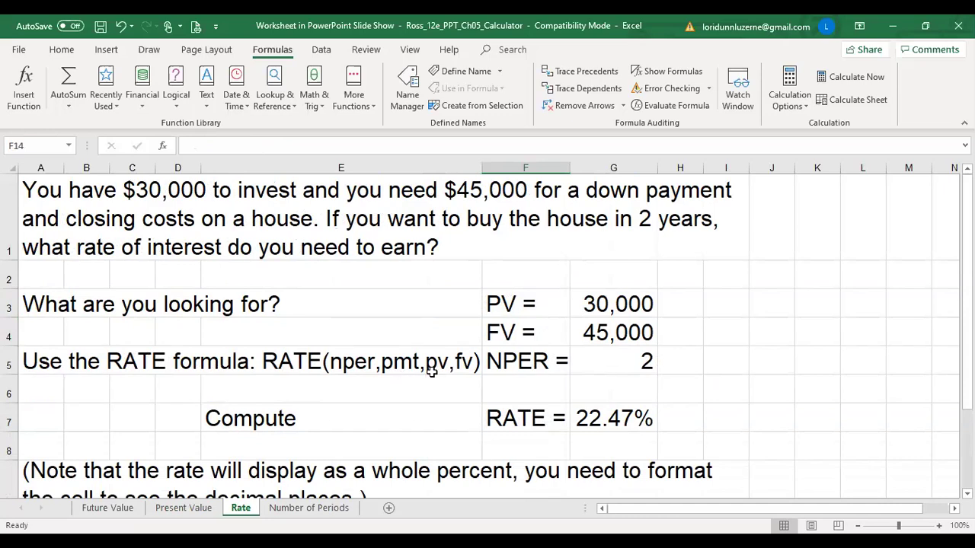
click(596, 410)
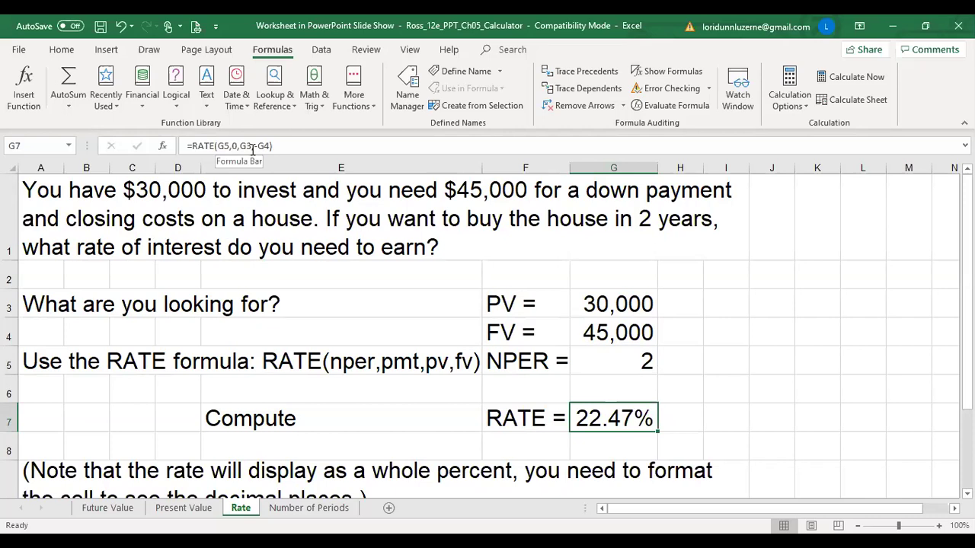
click(592, 330)
click(602, 304)
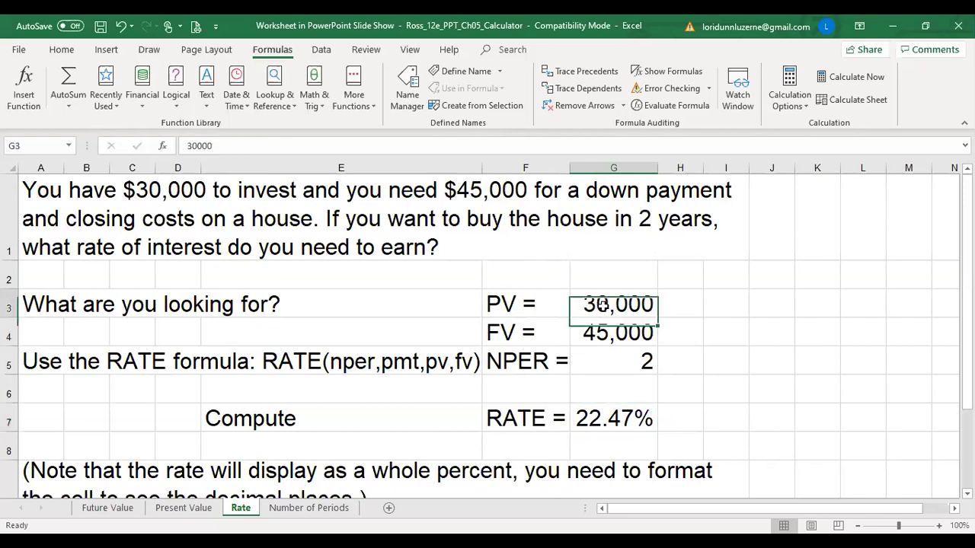
click(606, 420)
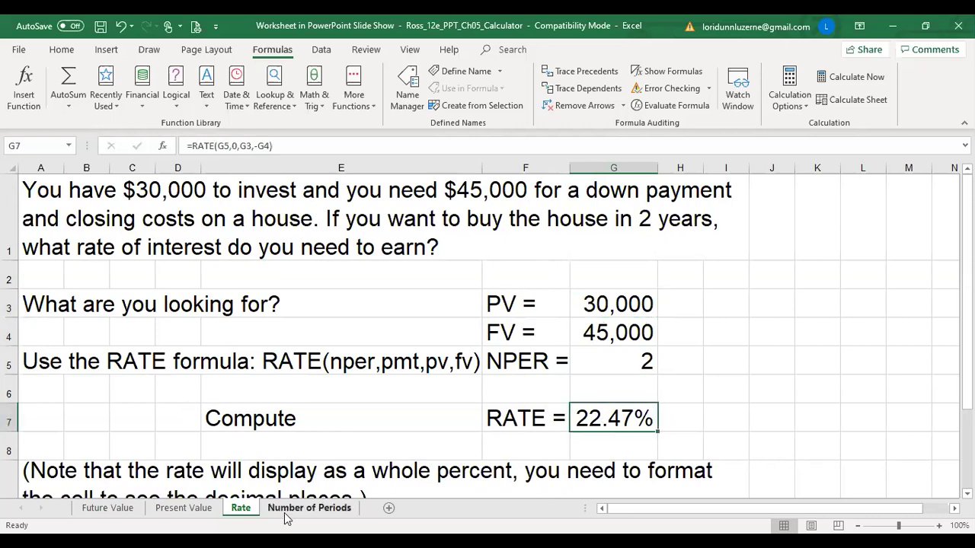
- Examine the NPER formula in G7 of the Number of Periods sheet
click(309, 508)
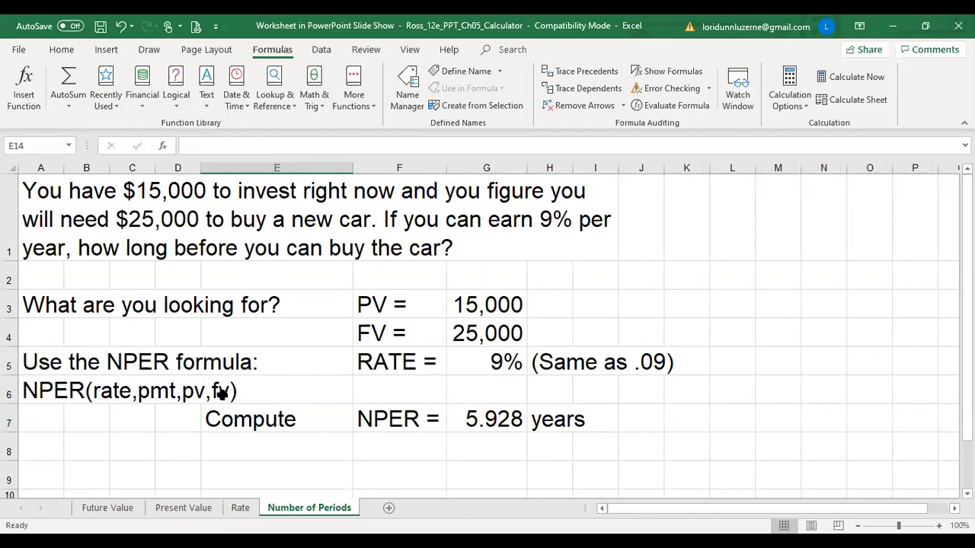
click(496, 415)
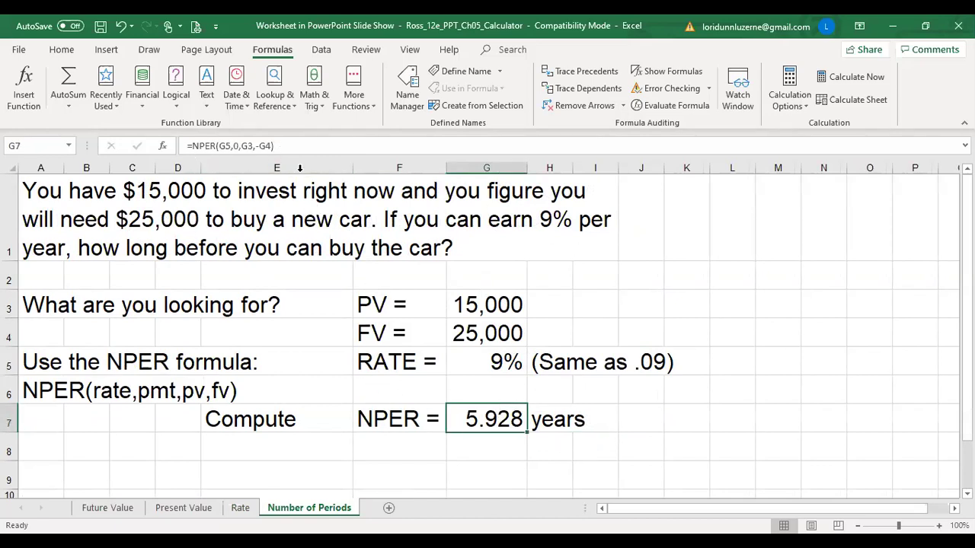
- Compare the negative sign placement in the formulas on the Future Value, Rate and Number of Periods sheets, and reread the future value notes
click(110, 508)
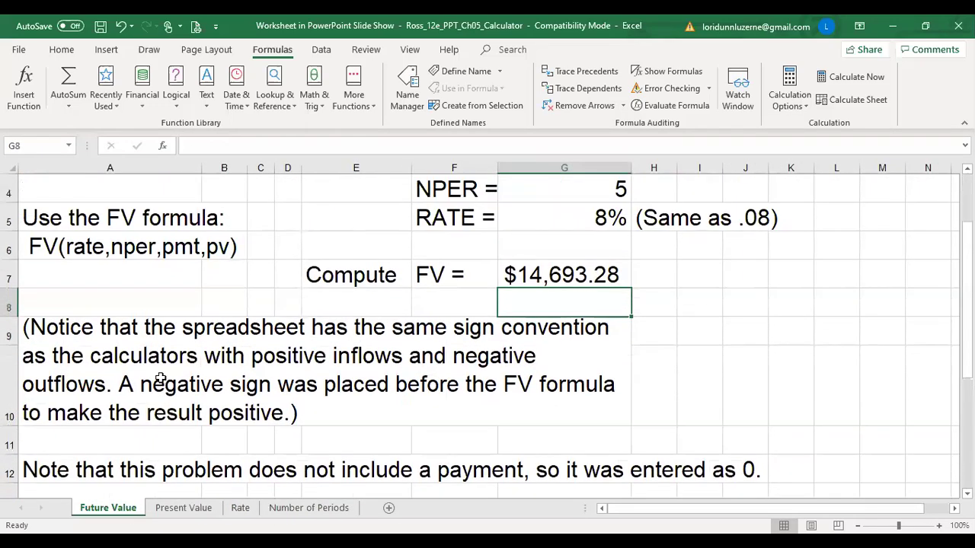
scroll(699, 406, up, 1)
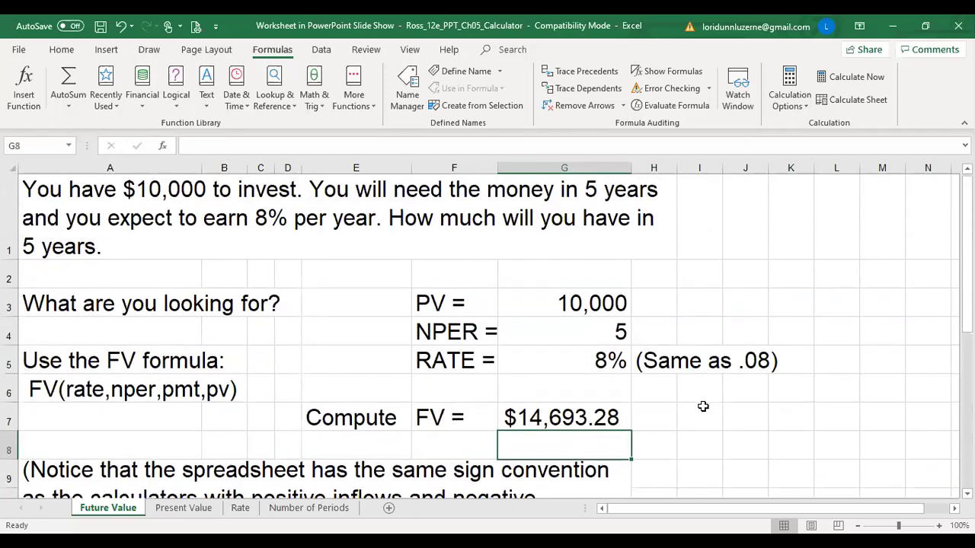
scroll(703, 405, down, 1)
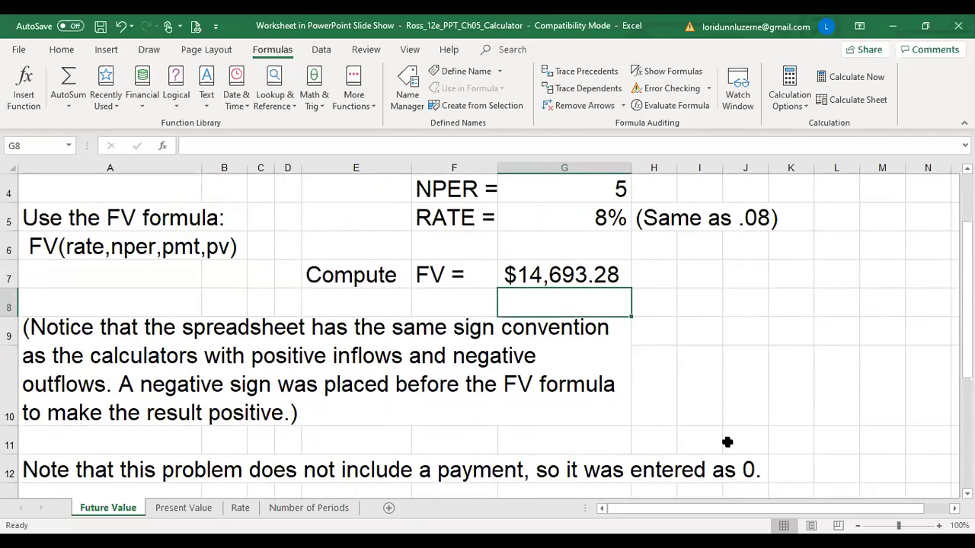
scroll(726, 441, up, 1)
click(542, 426)
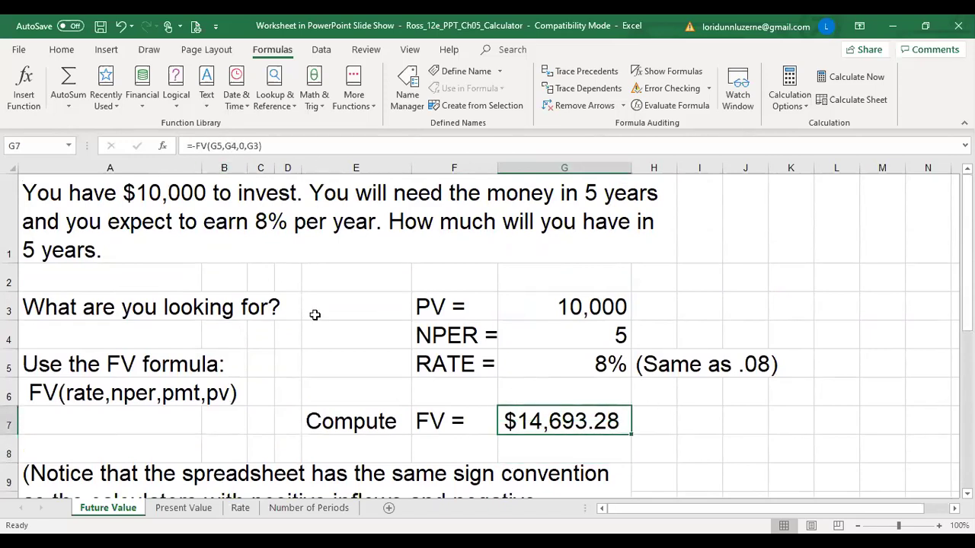
scroll(515, 429, down, 1)
scroll(515, 430, down, 1)
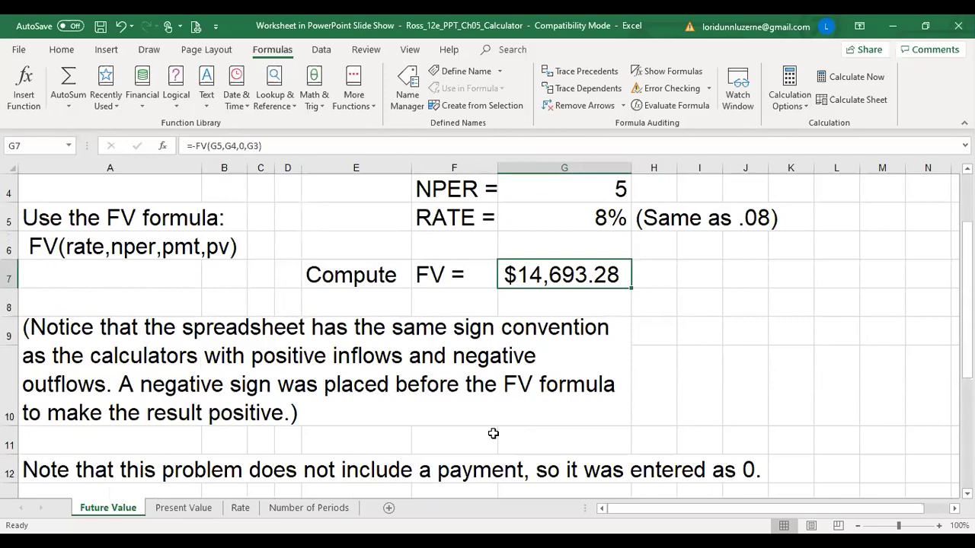
scroll(492, 433, down, 1)
click(241, 508)
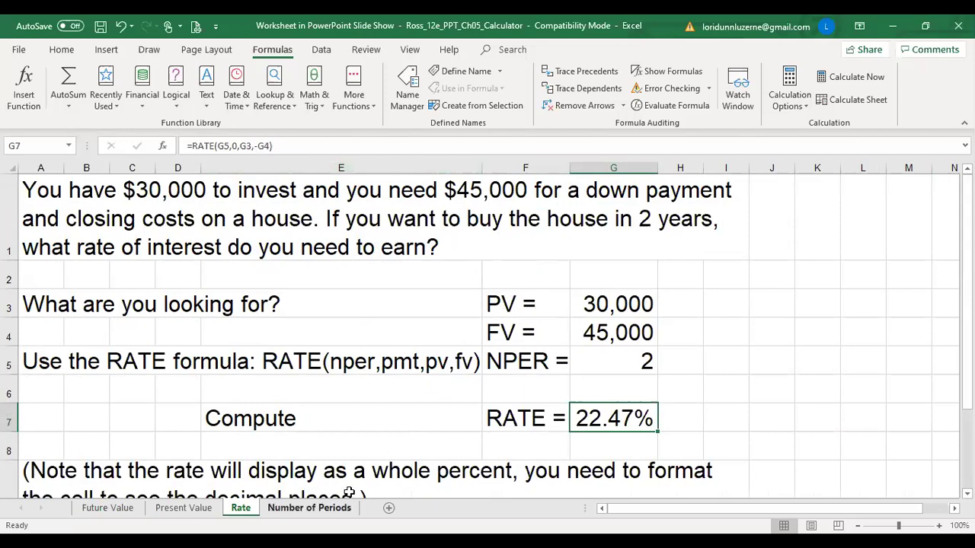
click(308, 507)
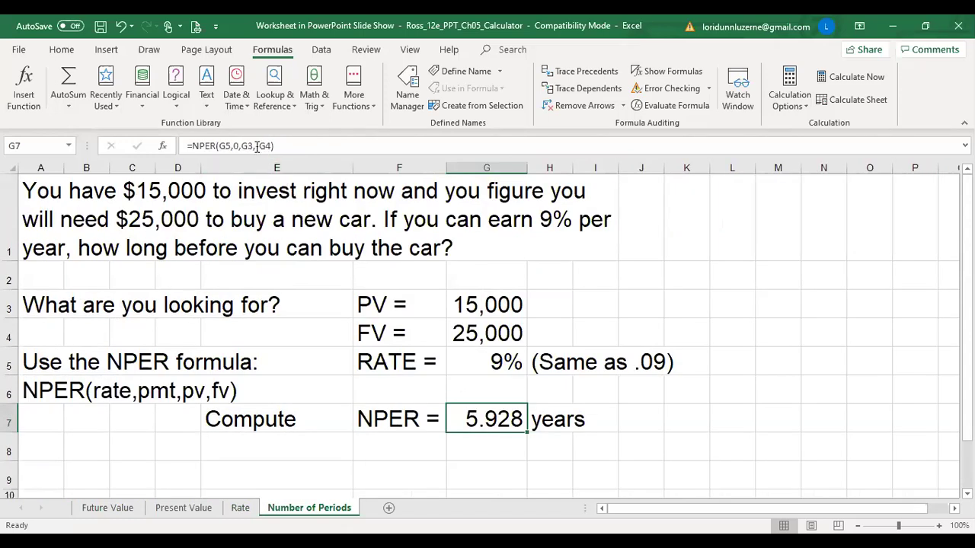